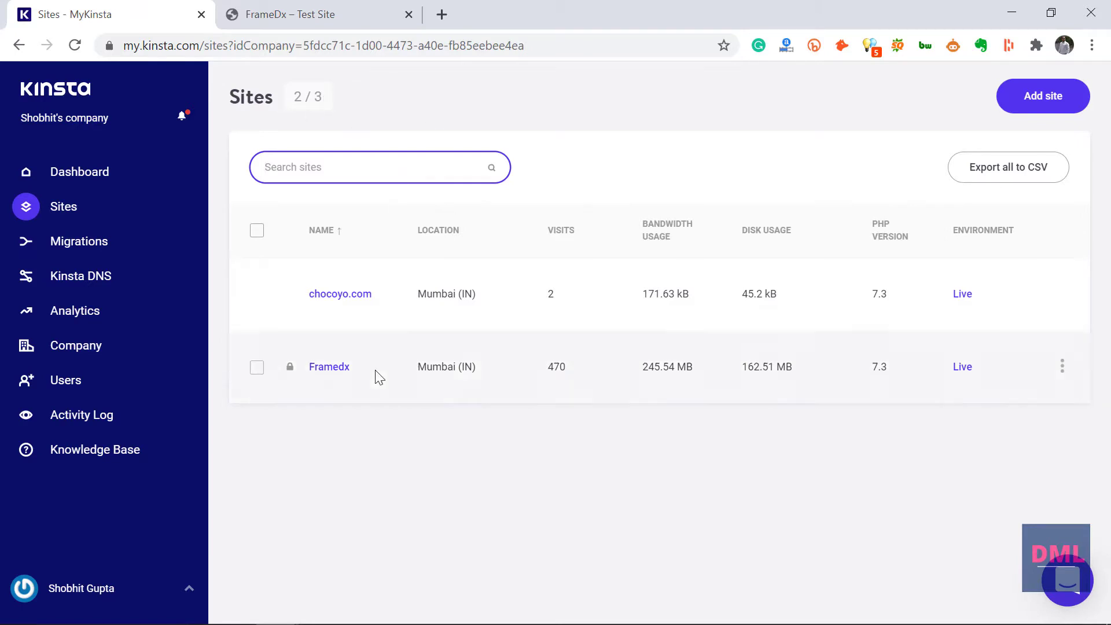
# Open the Framedx site's details and look over the home page of its framedx.com storefront
pyautogui.click(329, 370)
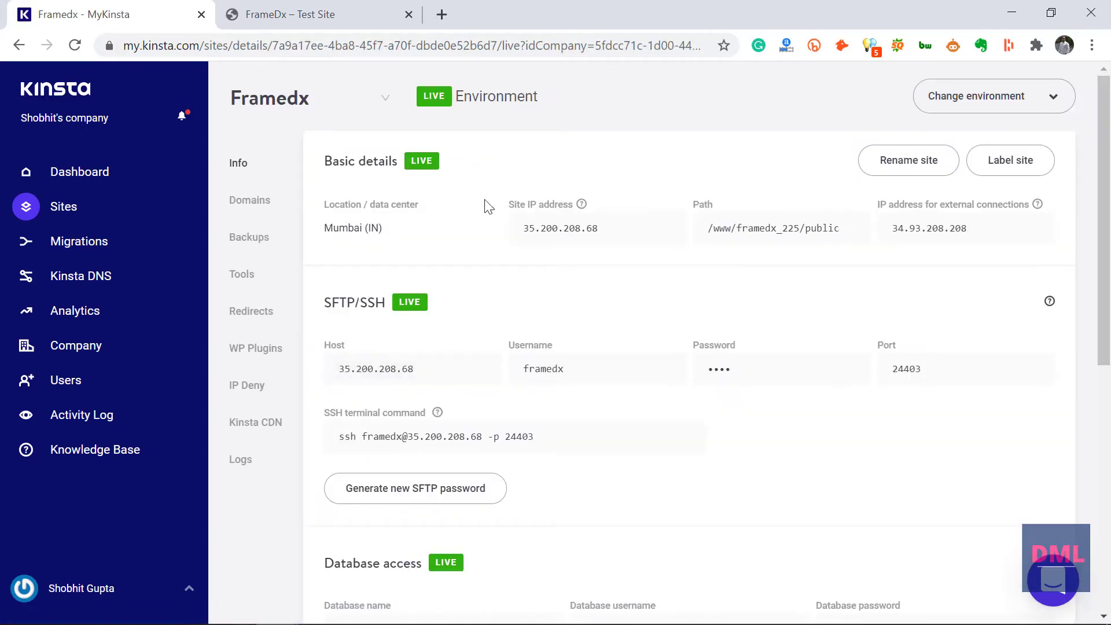
pyautogui.click(330, 20)
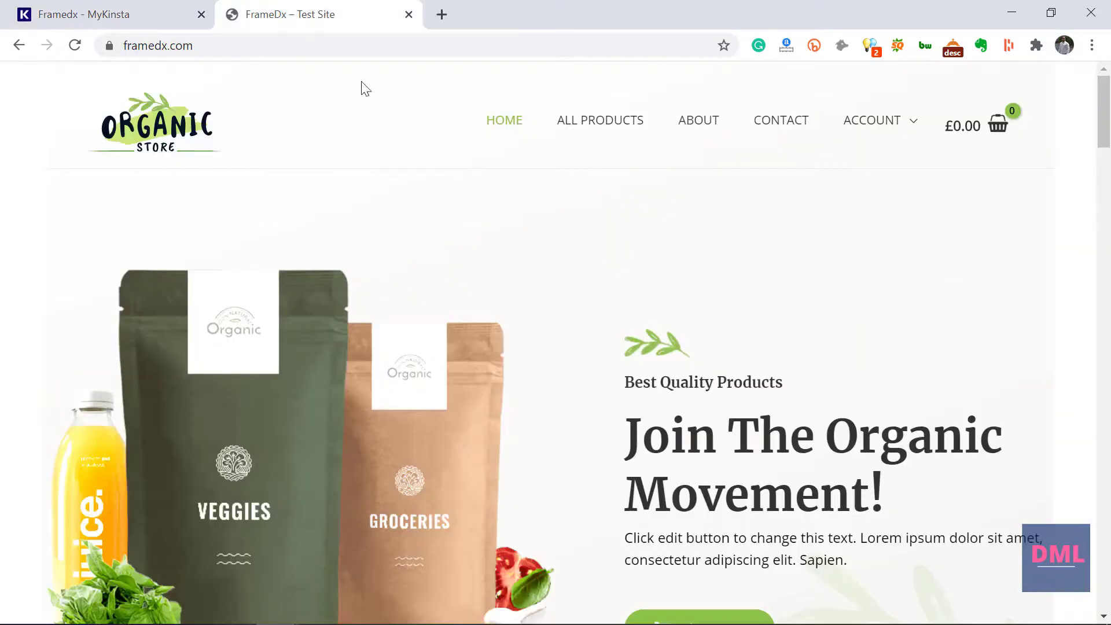
pyautogui.scroll(-3, 460, 341)
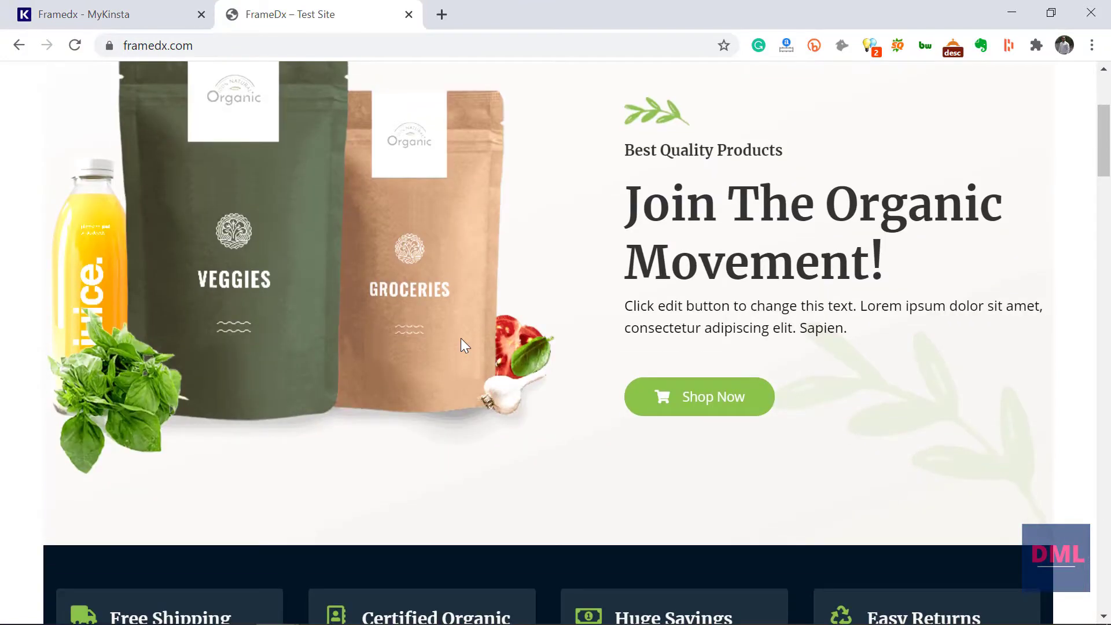
pyautogui.scroll(4, 461, 339)
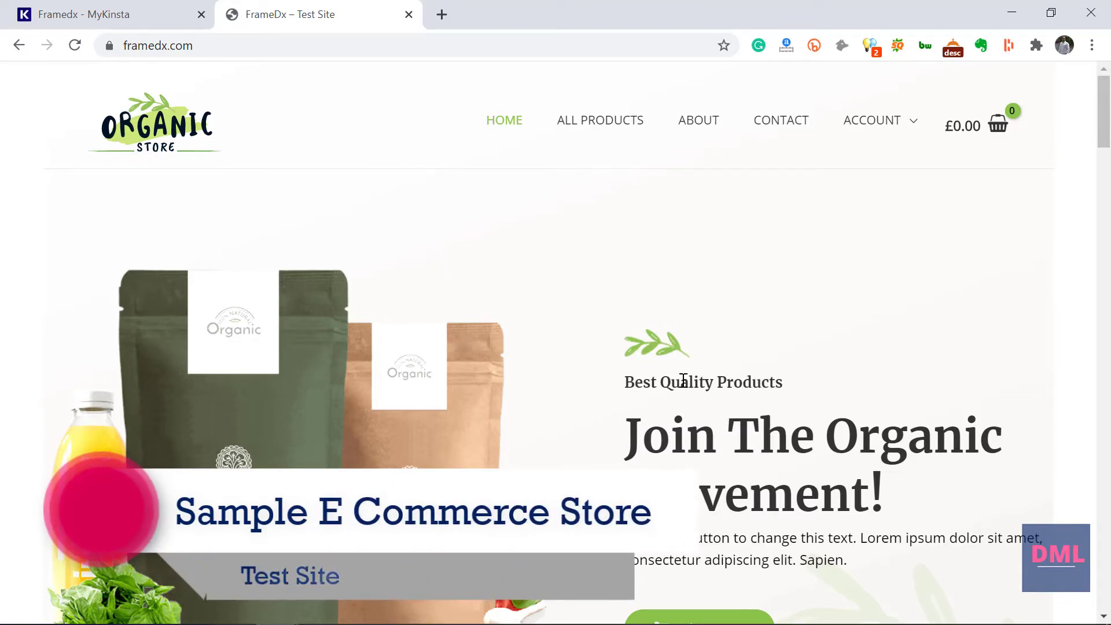
# Look through the product listing on the storefront's All Products page
pyautogui.click(590, 127)
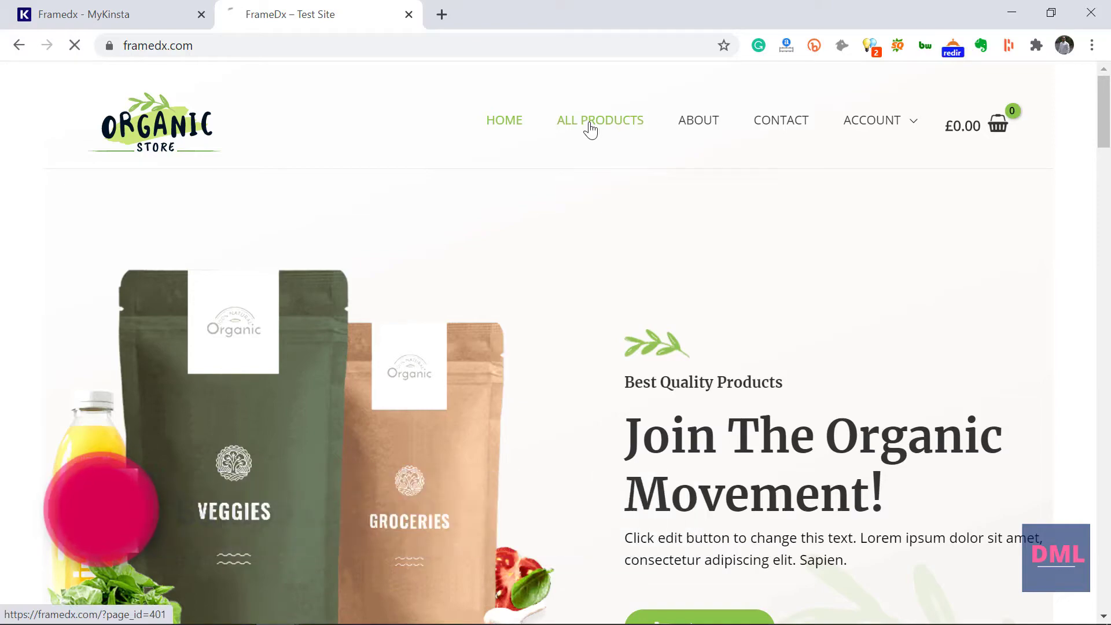
pyautogui.scroll(-5, 489, 400)
pyautogui.scroll(3, 489, 397)
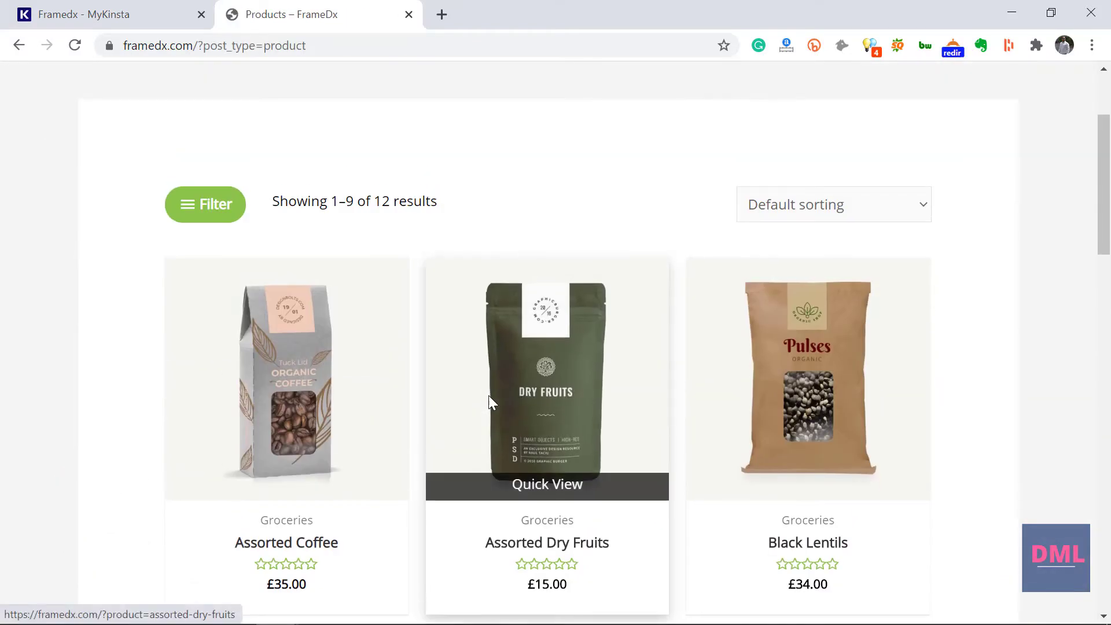
pyautogui.scroll(-10, 488, 395)
pyautogui.scroll(10, 488, 394)
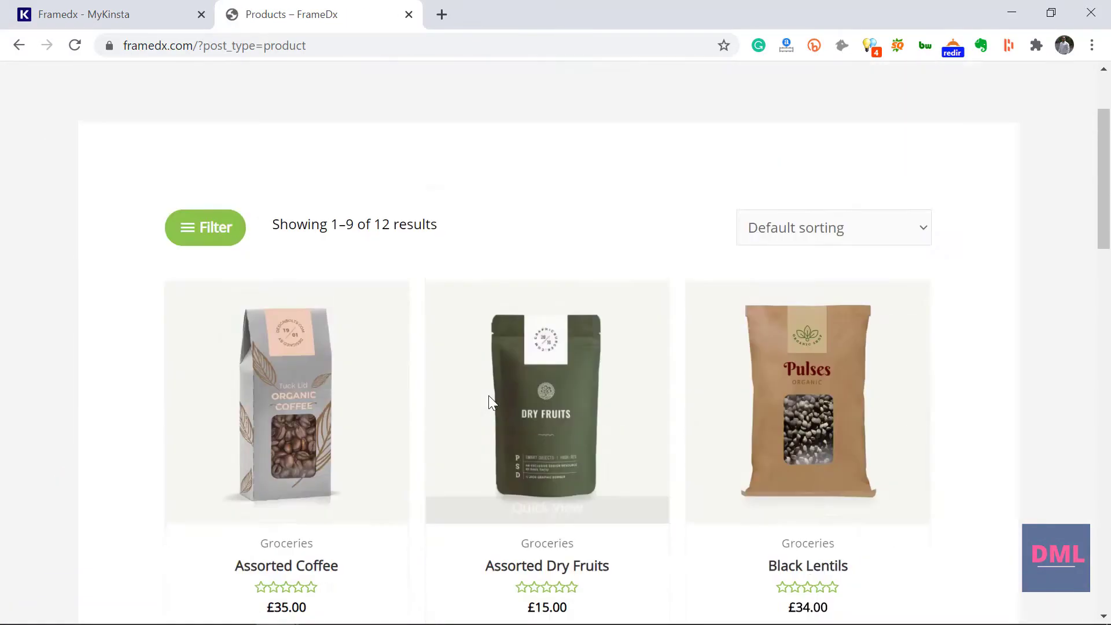
pyautogui.scroll(3, 489, 394)
# View the storefront's About, Contact and My Account pages and return to its home page
pyautogui.click(712, 119)
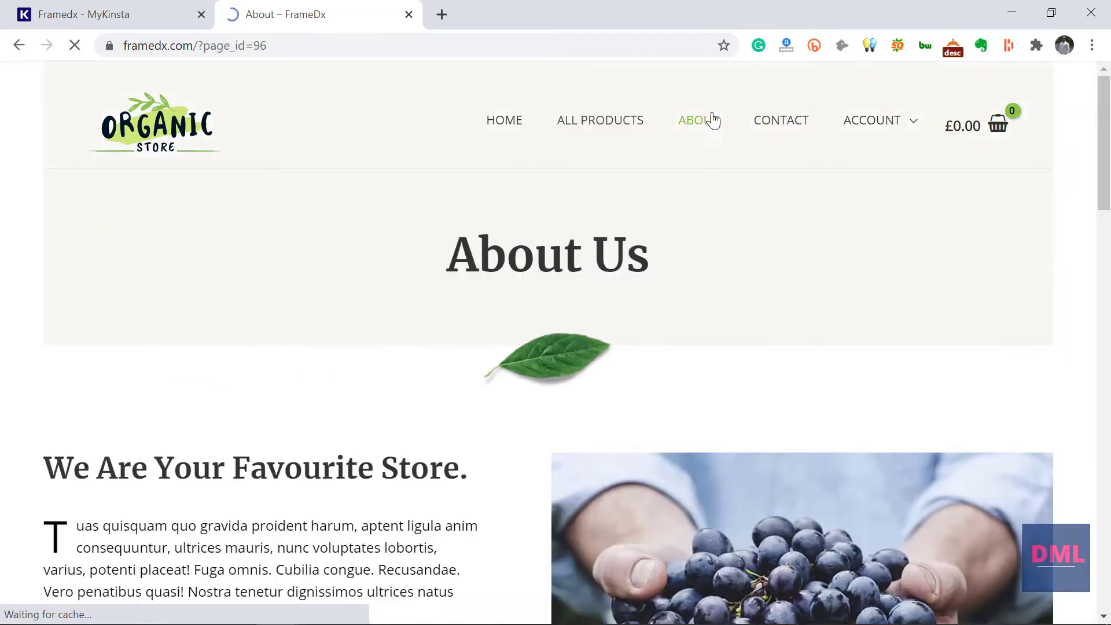
pyautogui.click(782, 128)
pyautogui.moveTo(873, 121)
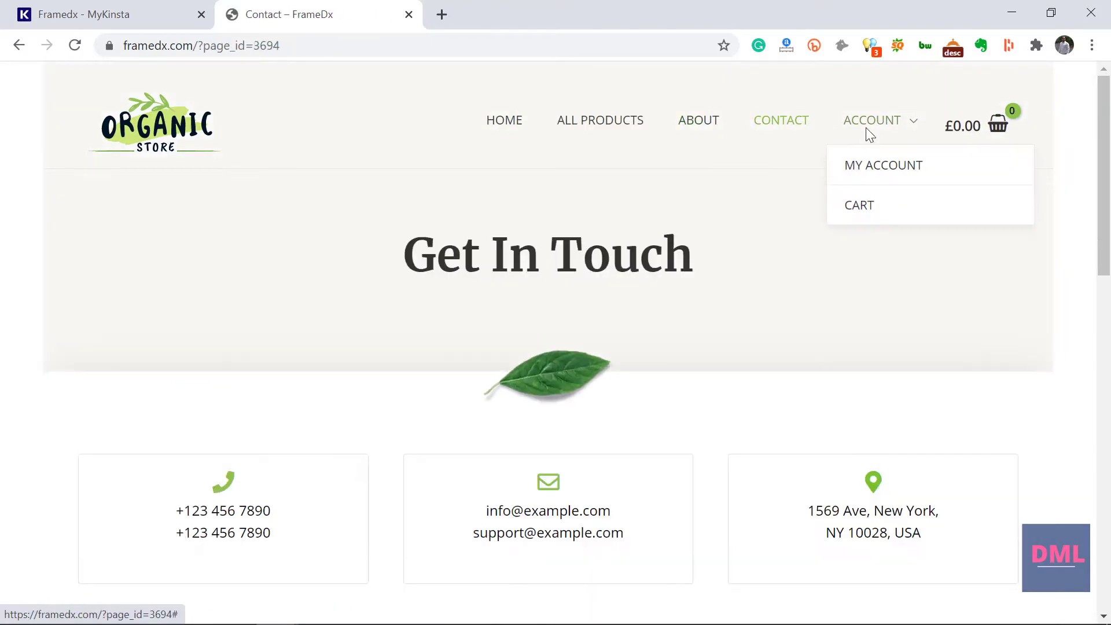
pyautogui.click(880, 174)
pyautogui.click(518, 128)
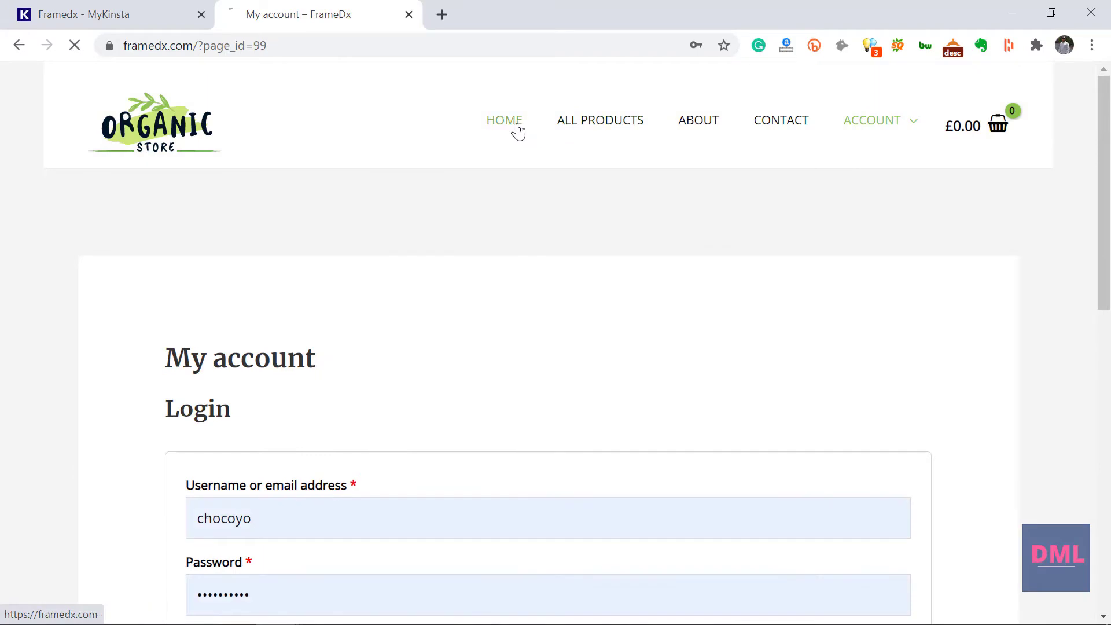
# Switch back to MyKinsta and examine the Framedx basic details, SFTP/SSH and database access information
pyautogui.click(146, 11)
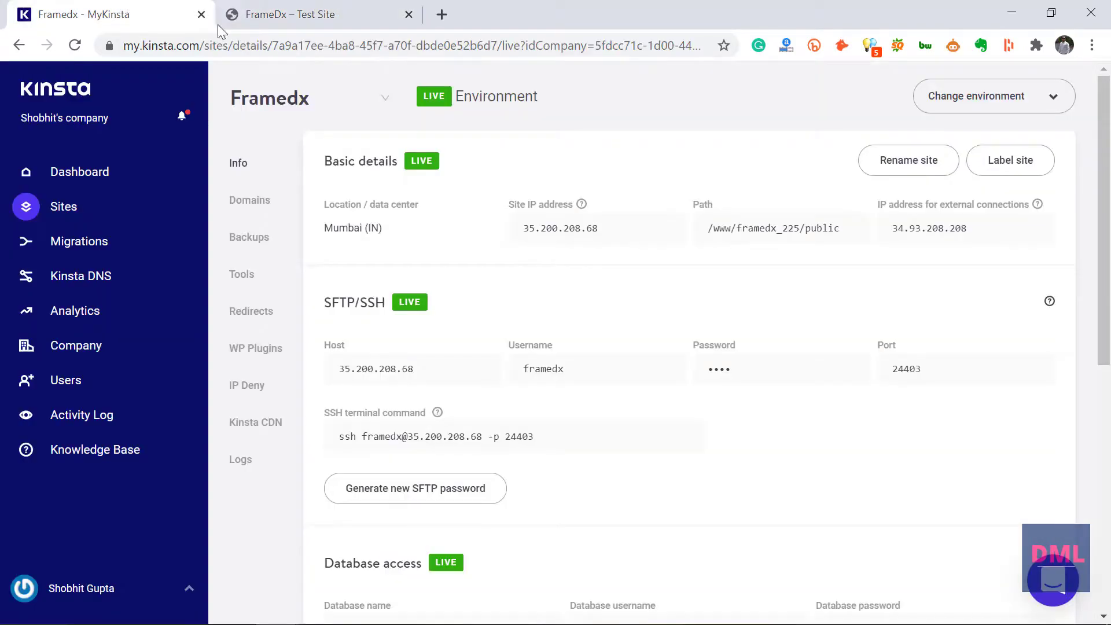
pyautogui.hotkey('ctrl', 'Tab')
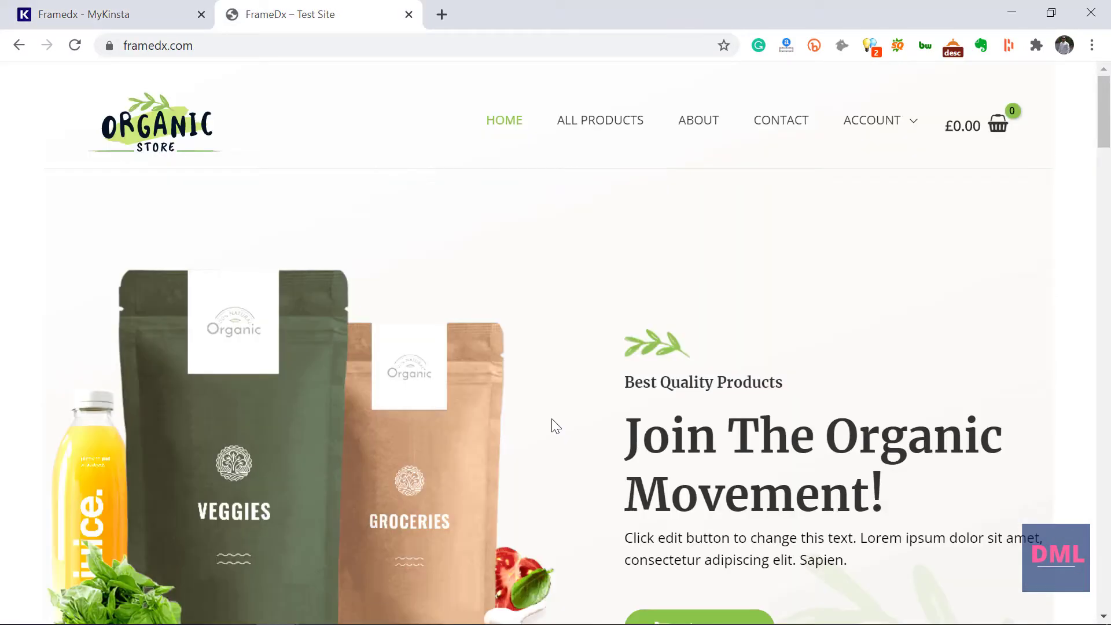
pyautogui.click(86, 8)
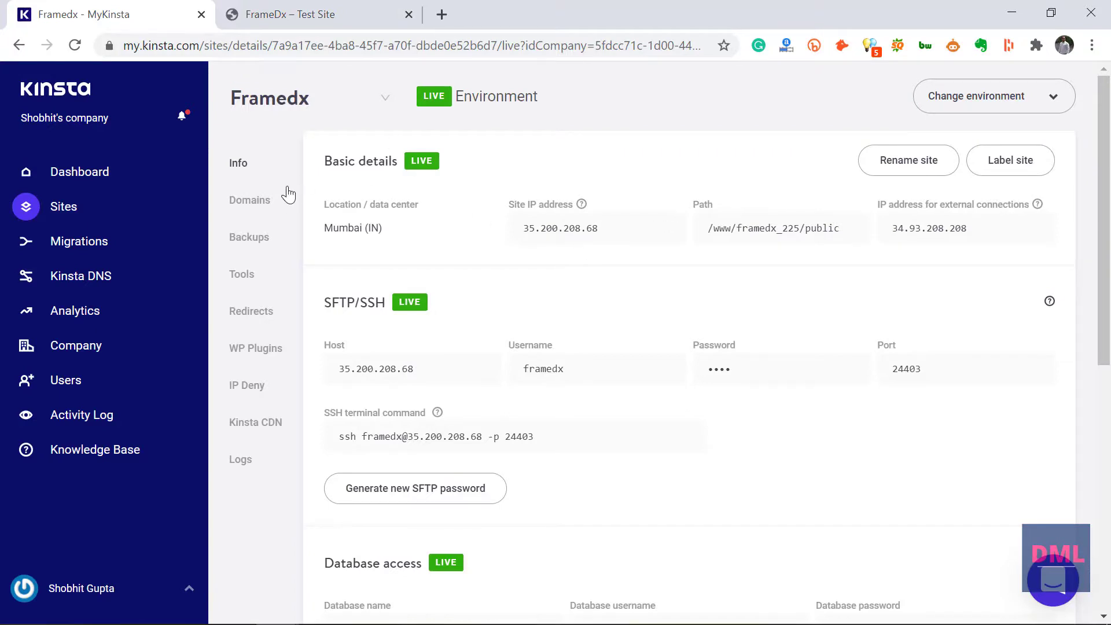
pyautogui.press('Print')
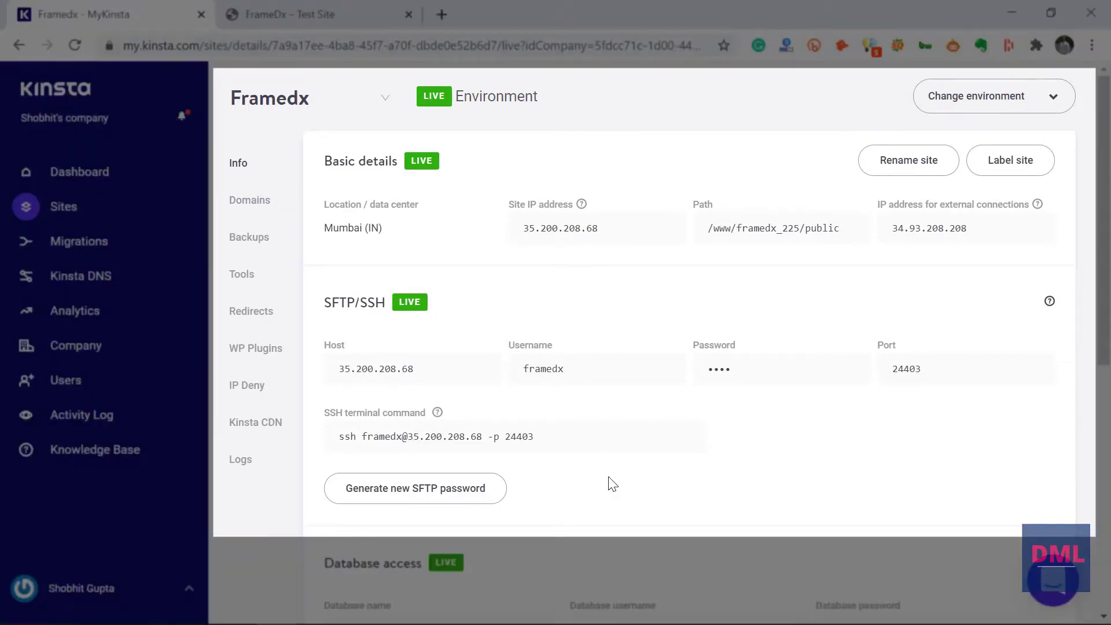
pyautogui.scroll(-1, 613, 484)
pyautogui.scroll(1, 613, 484)
# Examine the primary domain and the domains list of the Framedx site
pyautogui.click(249, 200)
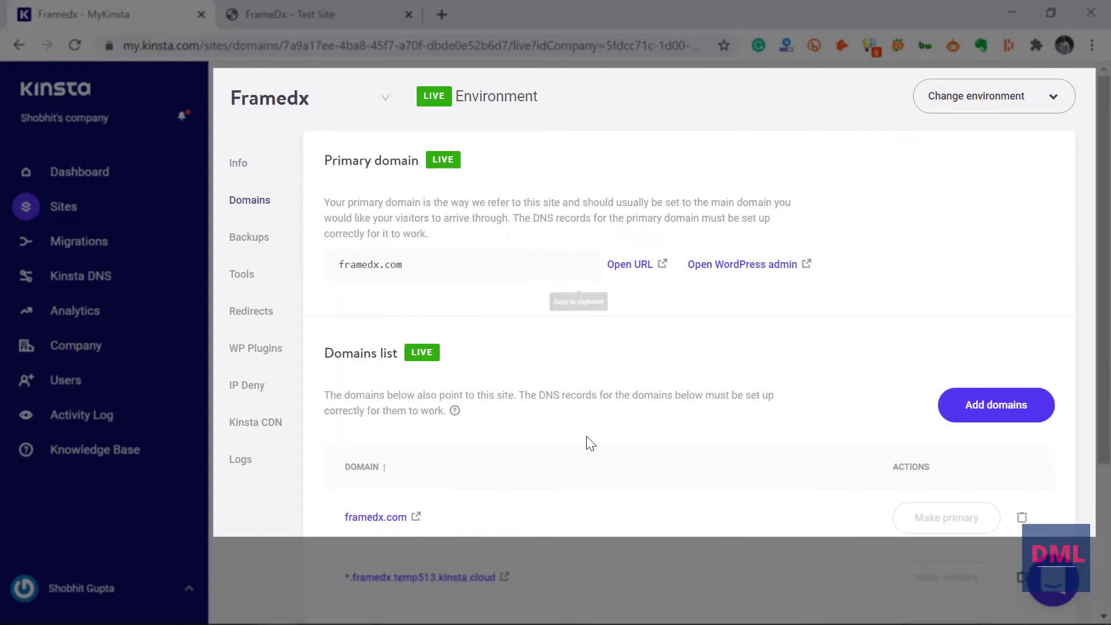
pyautogui.scroll(-3, 588, 442)
pyautogui.scroll(3, 588, 442)
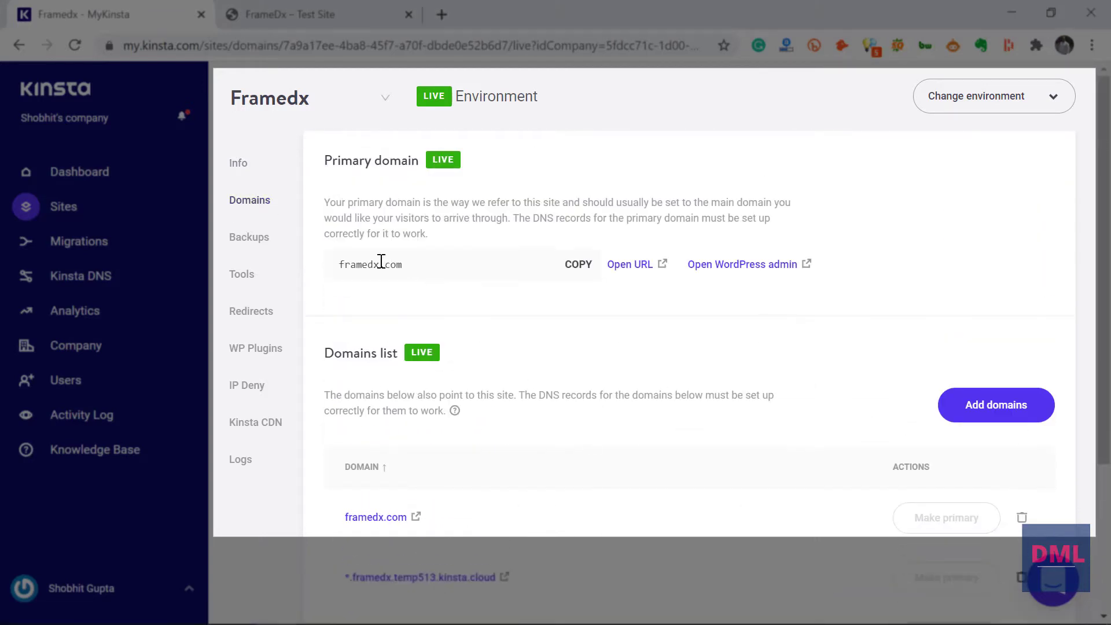
# View the Framedx daily backups and check which environments the site can be switched to
pyautogui.click(257, 249)
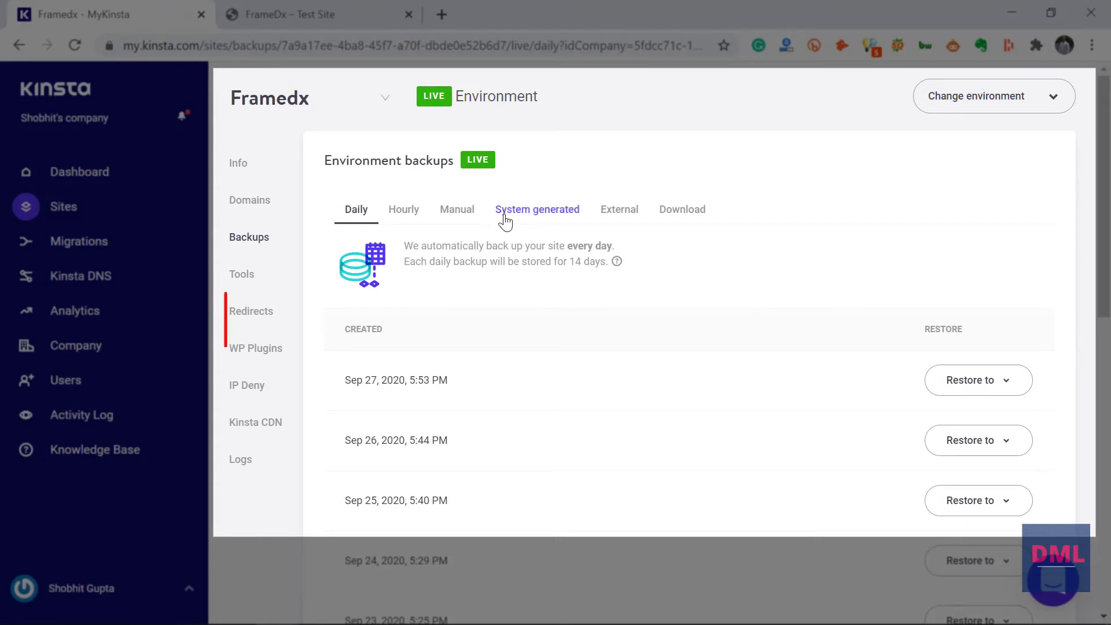
pyautogui.click(1009, 98)
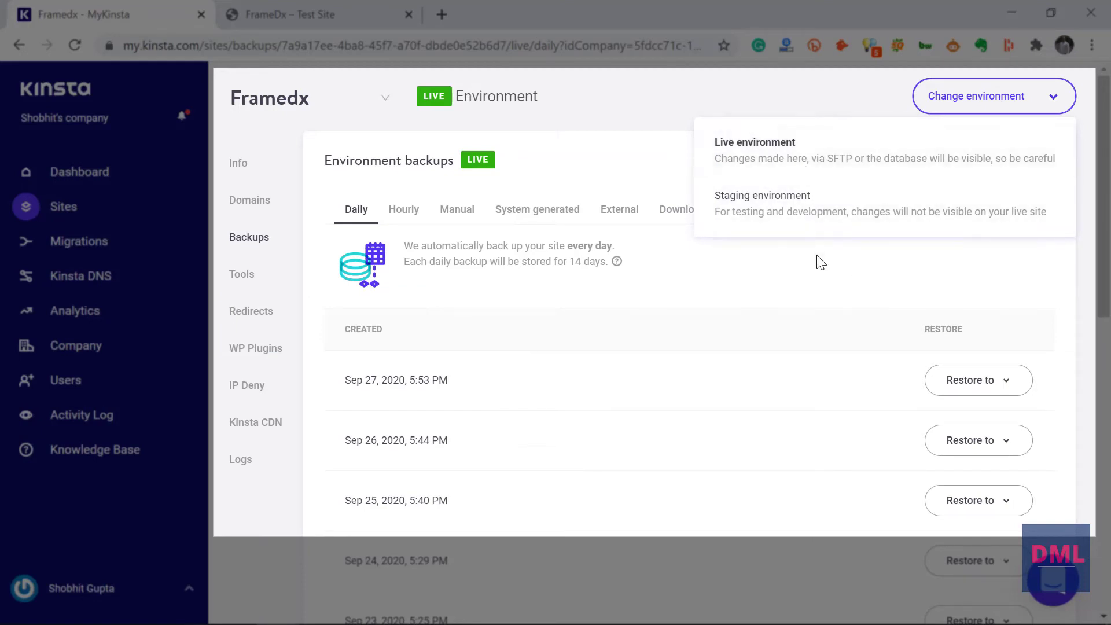
pyautogui.click(788, 303)
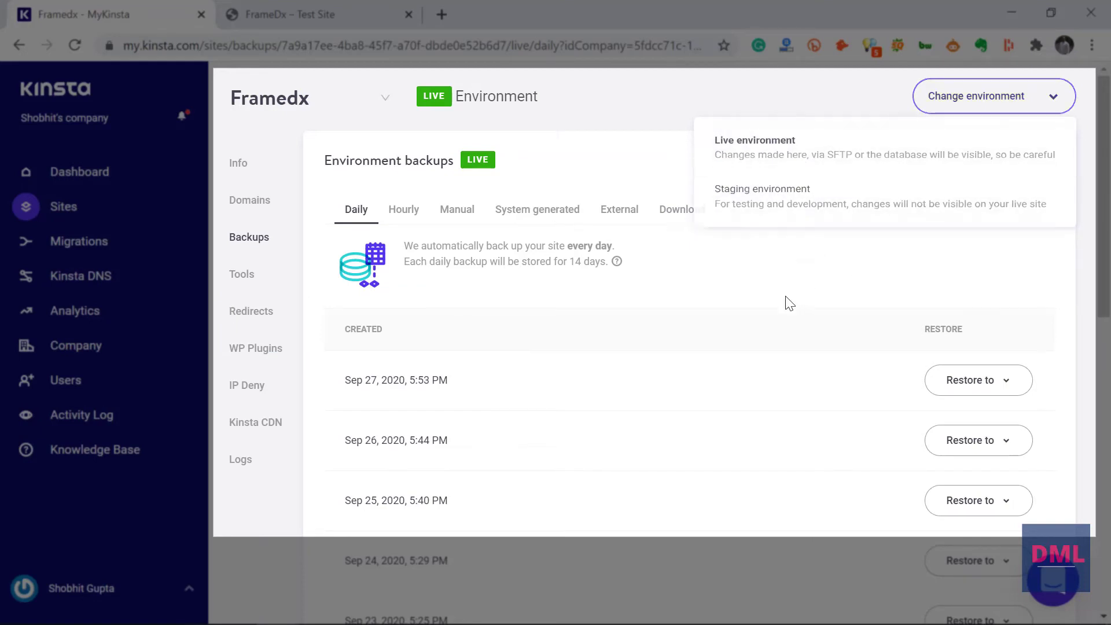
# Look through the site tools for Framedx, including cache, PHP restart, WordPress debugging and search and replace
pyautogui.click(234, 280)
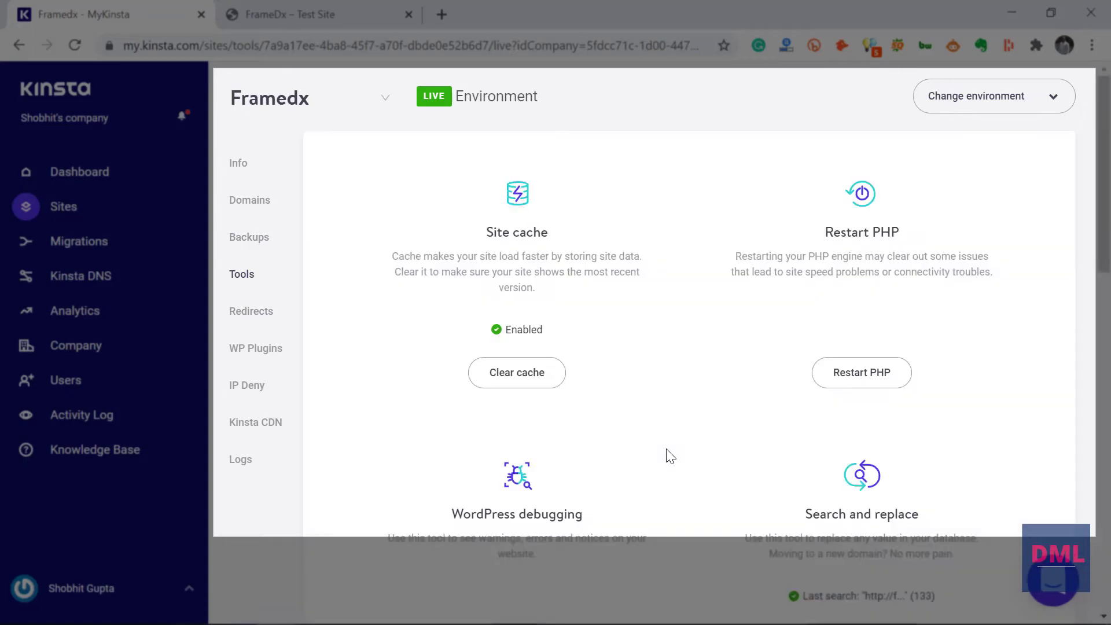
pyautogui.scroll(-2, 670, 457)
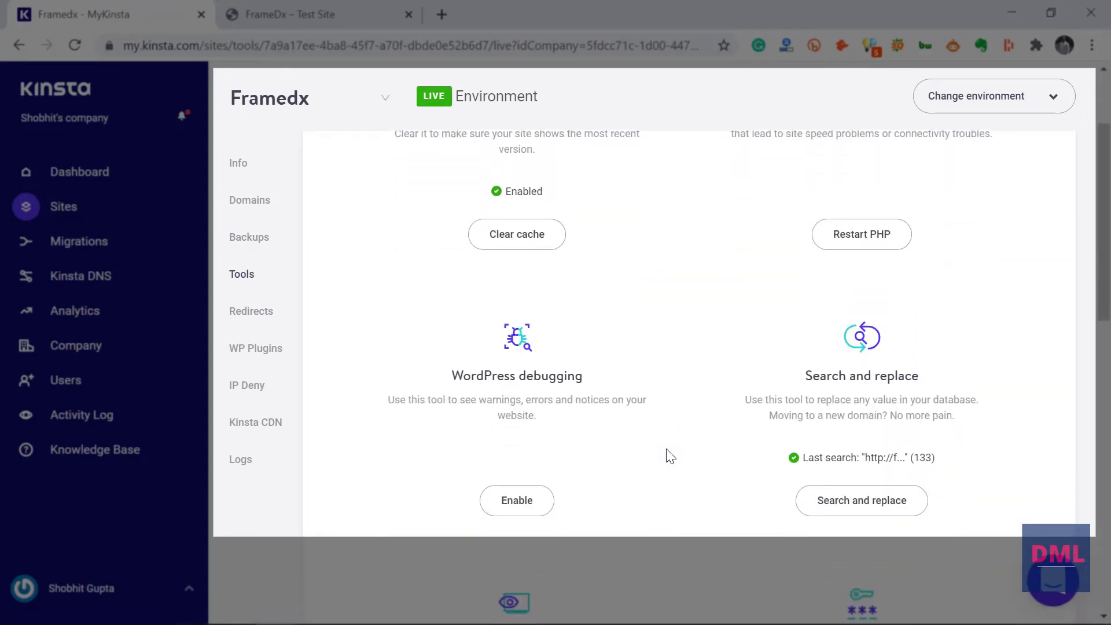
pyautogui.scroll(2, 670, 457)
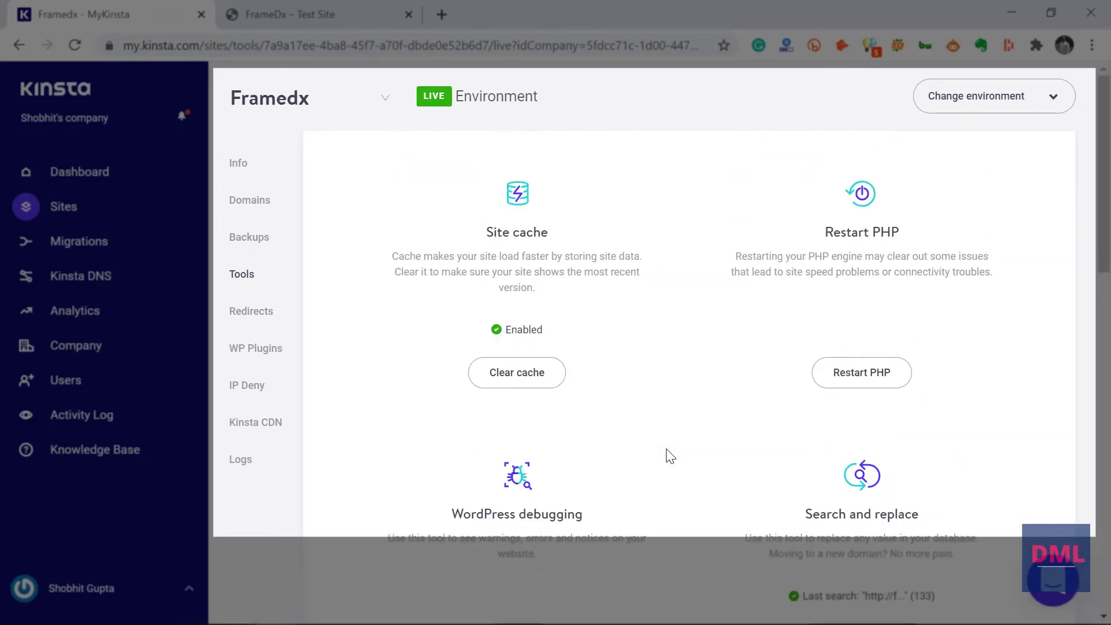
pyautogui.scroll(-3, 670, 457)
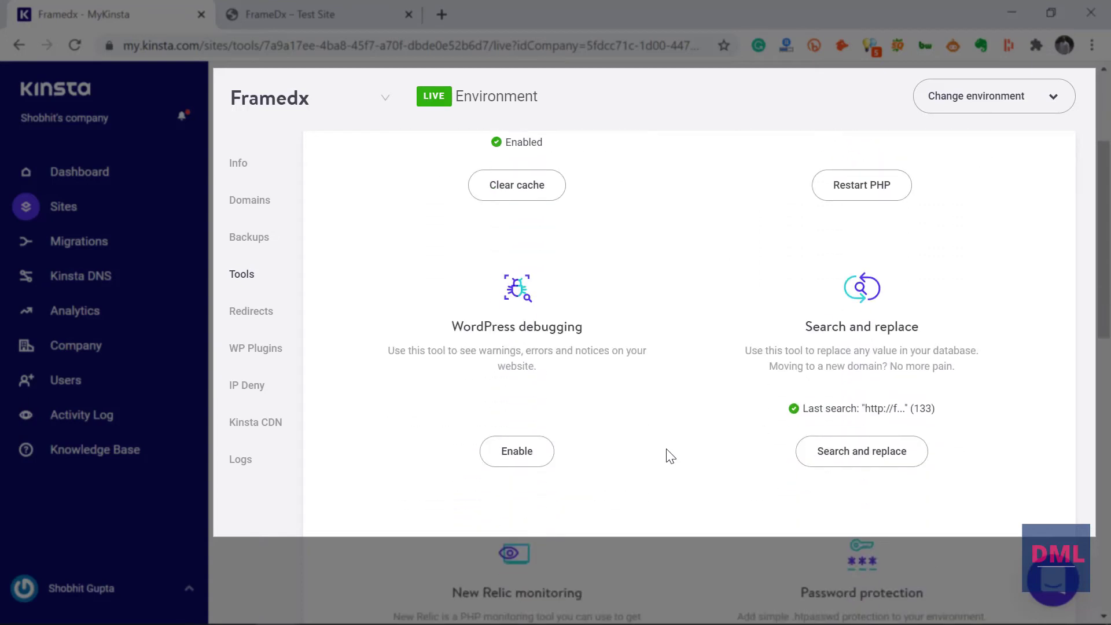
# View the Framedx redirect rules page and look through the installed WordPress plugins with their status and updates
pyautogui.click(254, 314)
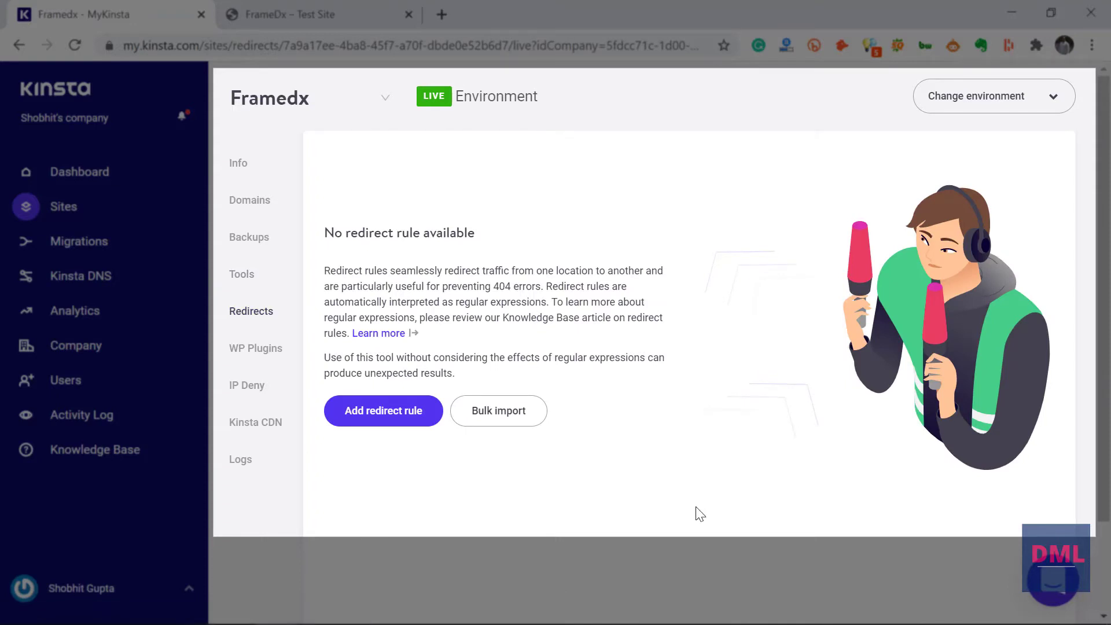
pyautogui.click(264, 351)
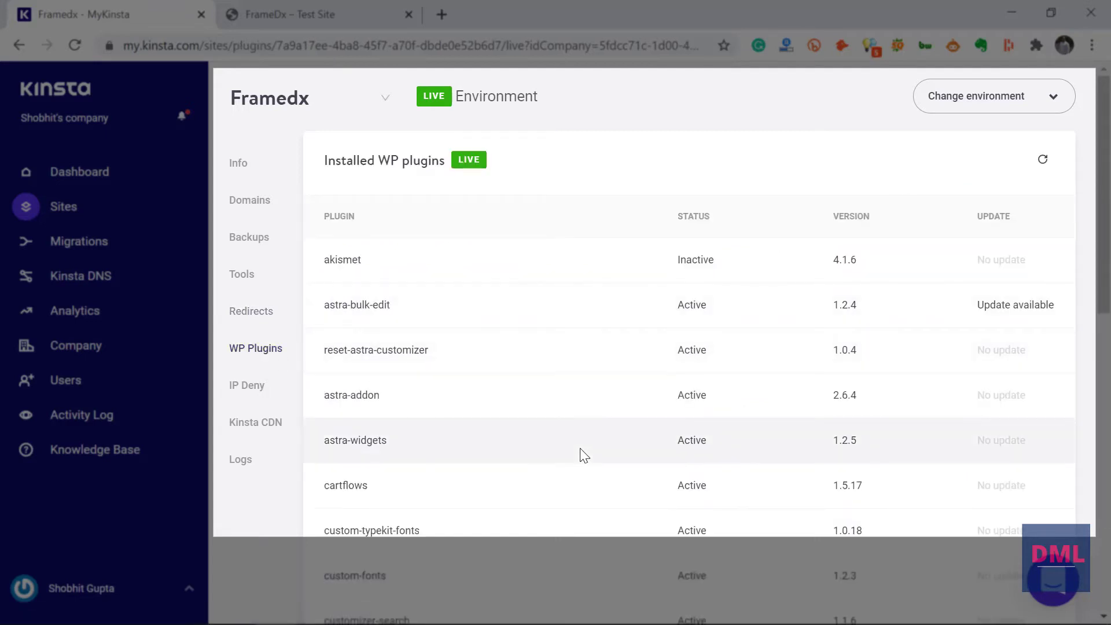
pyautogui.scroll(-8, 583, 456)
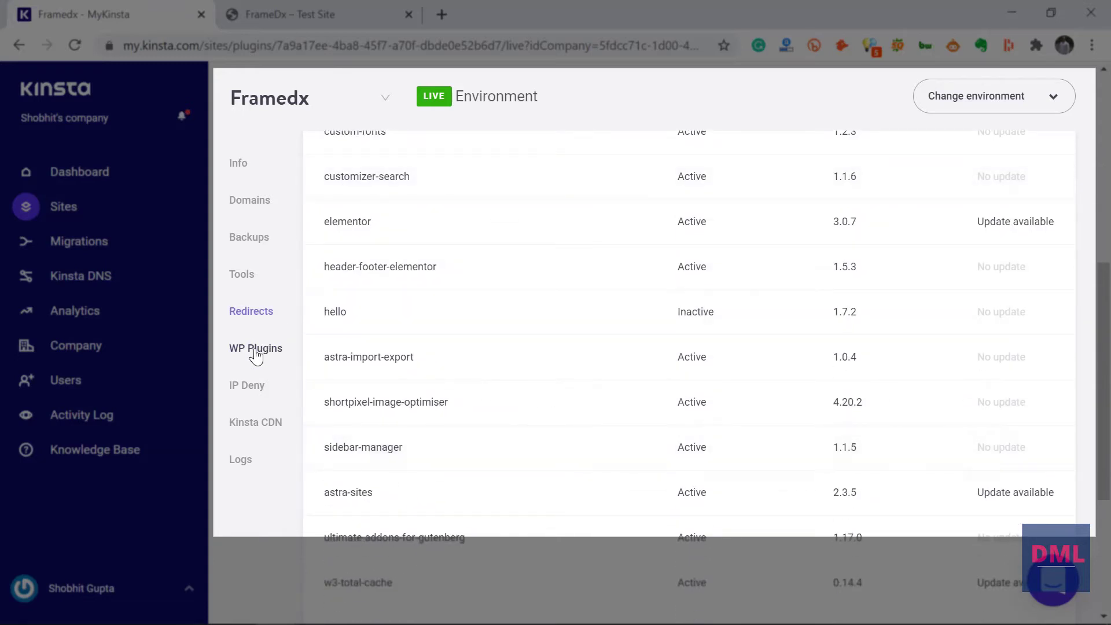
# View the site's IP Deny, Kinsta CDN and Logs pages, listing the log files available in the log viewer
pyautogui.click(246, 385)
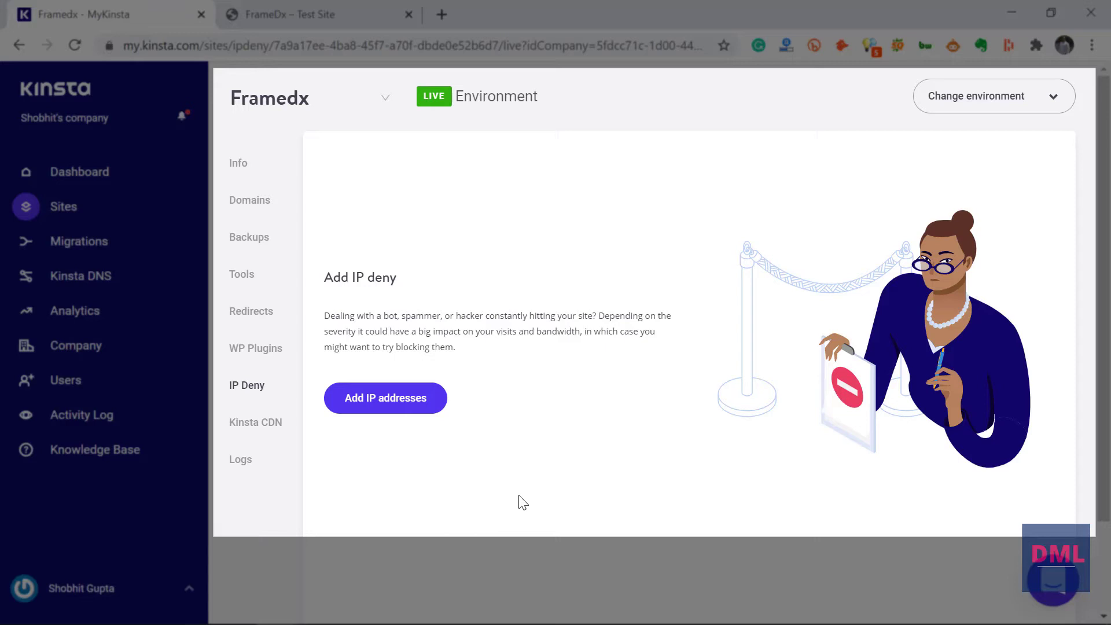
pyautogui.click(242, 430)
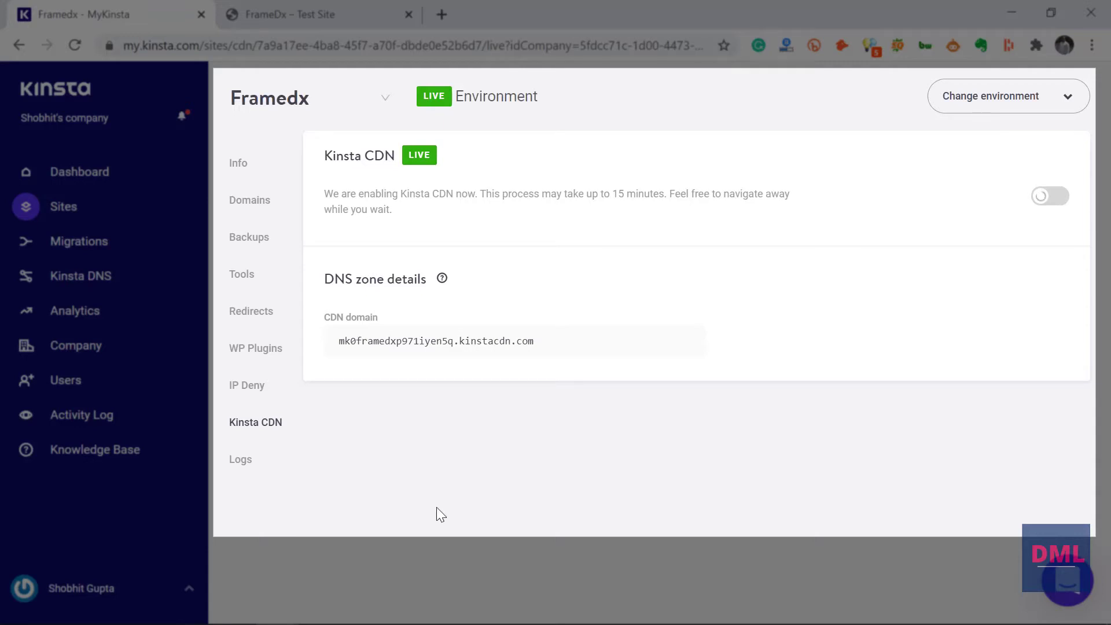
pyautogui.click(240, 459)
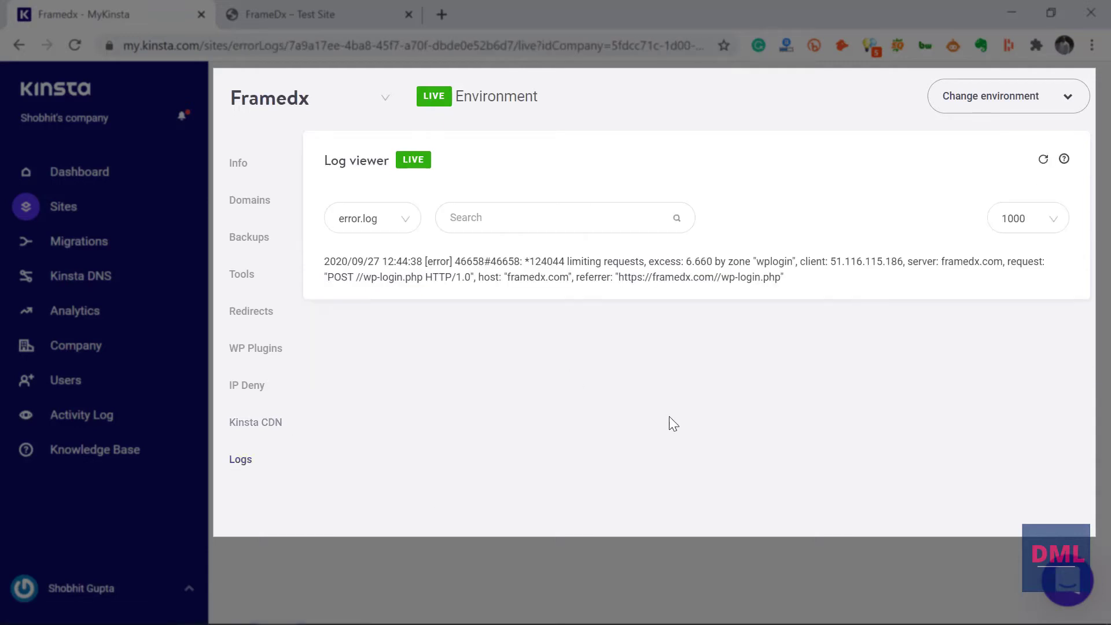
pyautogui.click(413, 231)
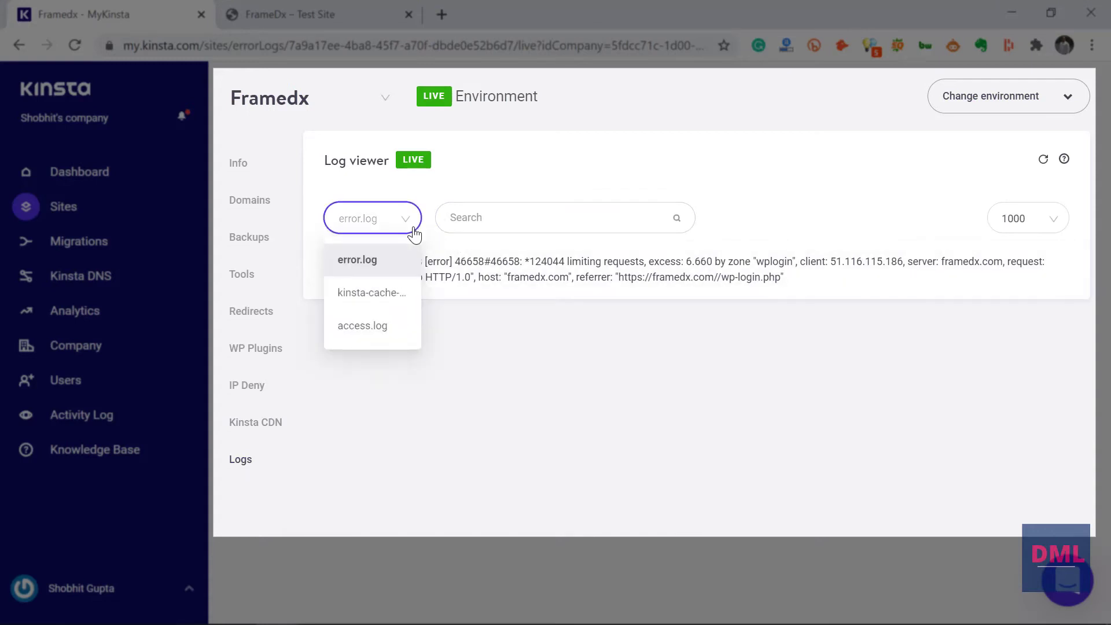
# Read the Premium and free Basic migration options and view the domains and nameservers in Kinsta DNS
pyautogui.click(93, 246)
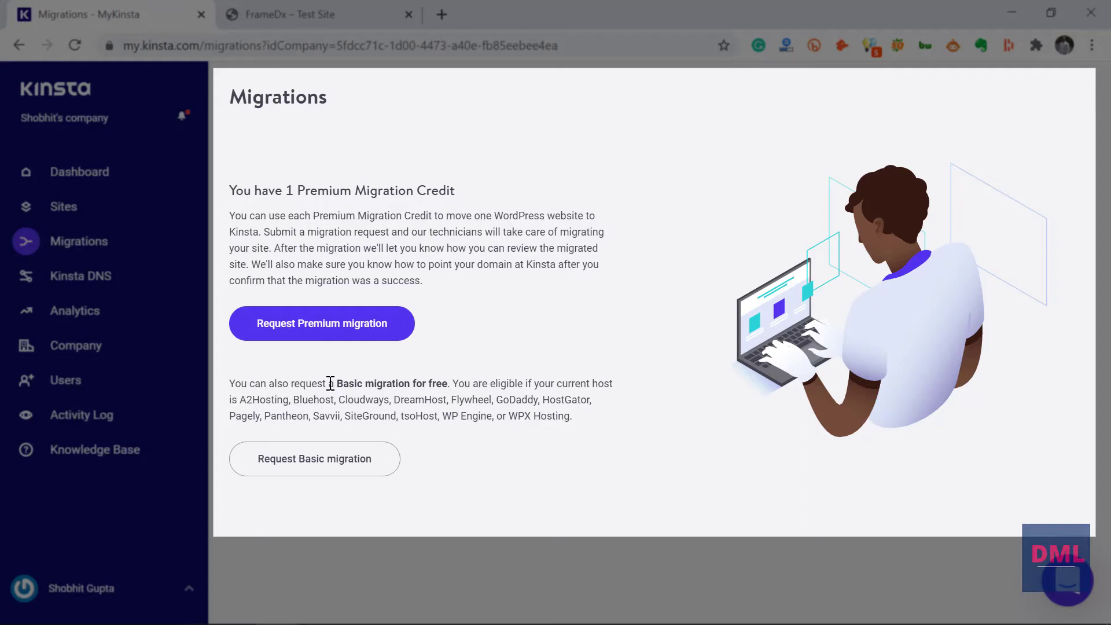
pyautogui.moveTo(329, 383); pyautogui.dragTo(487, 404)
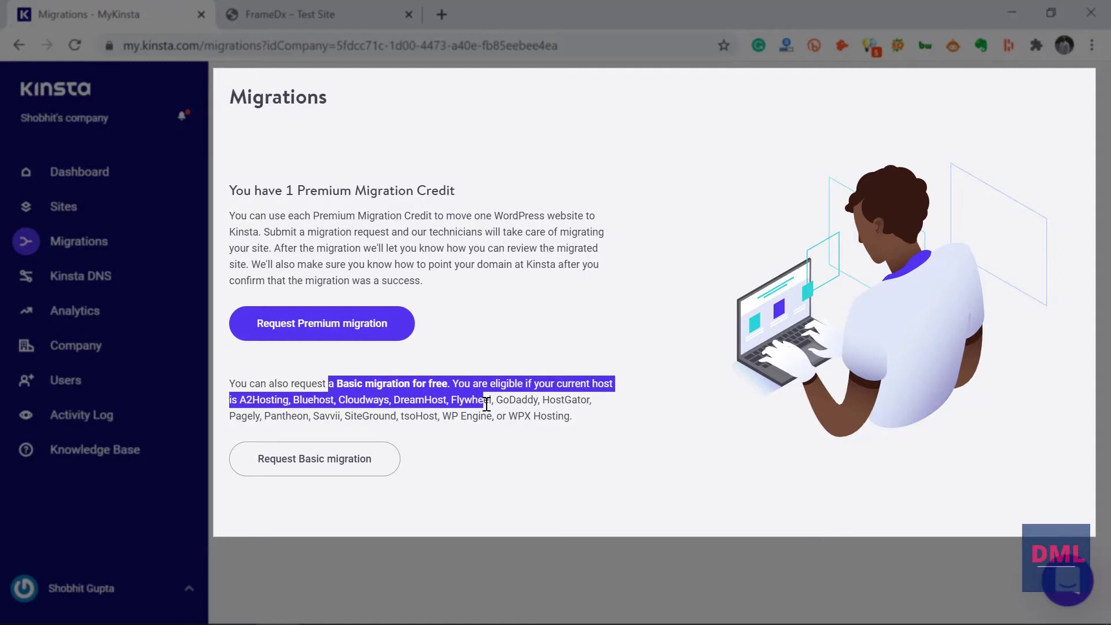
pyautogui.click(107, 281)
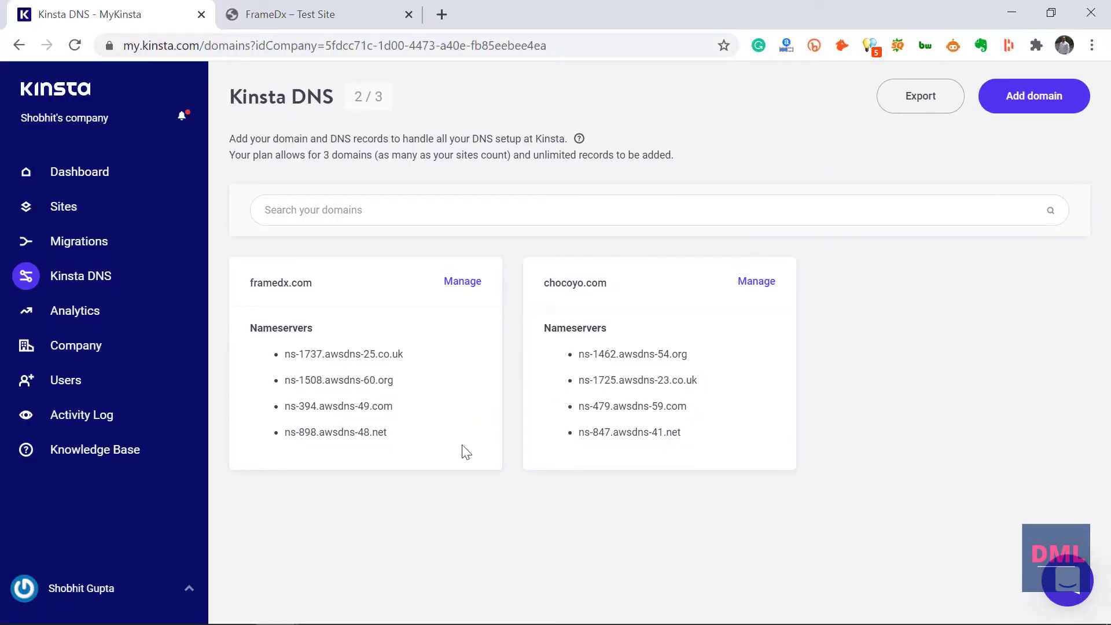
# View the Resources and CDN Usage analytics for all sites combined over the past 24 hours
pyautogui.click(92, 306)
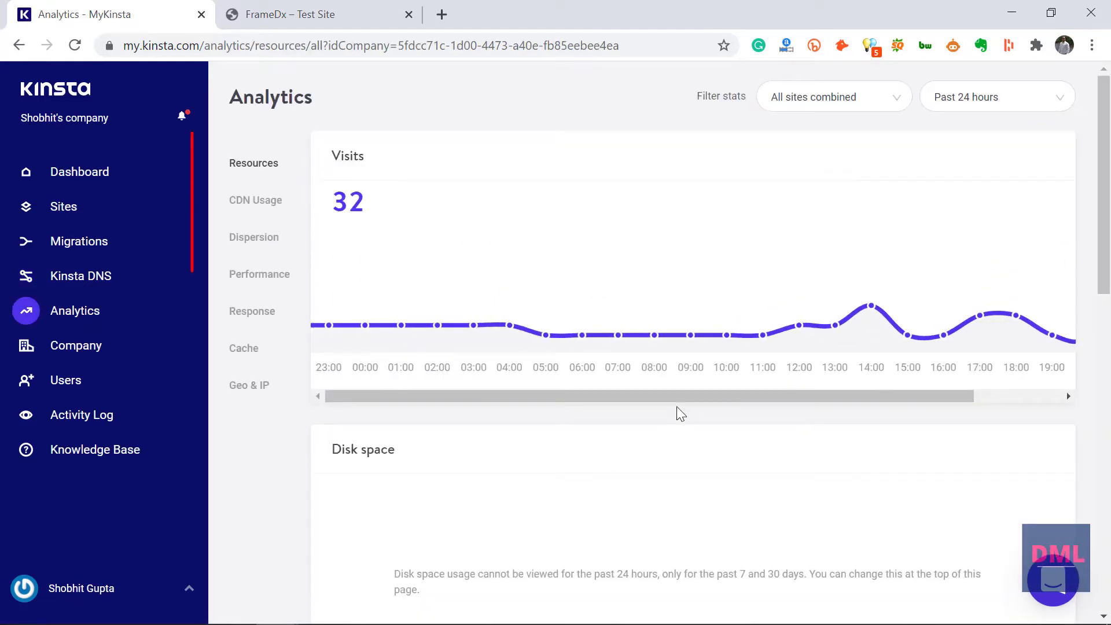
pyautogui.click(278, 203)
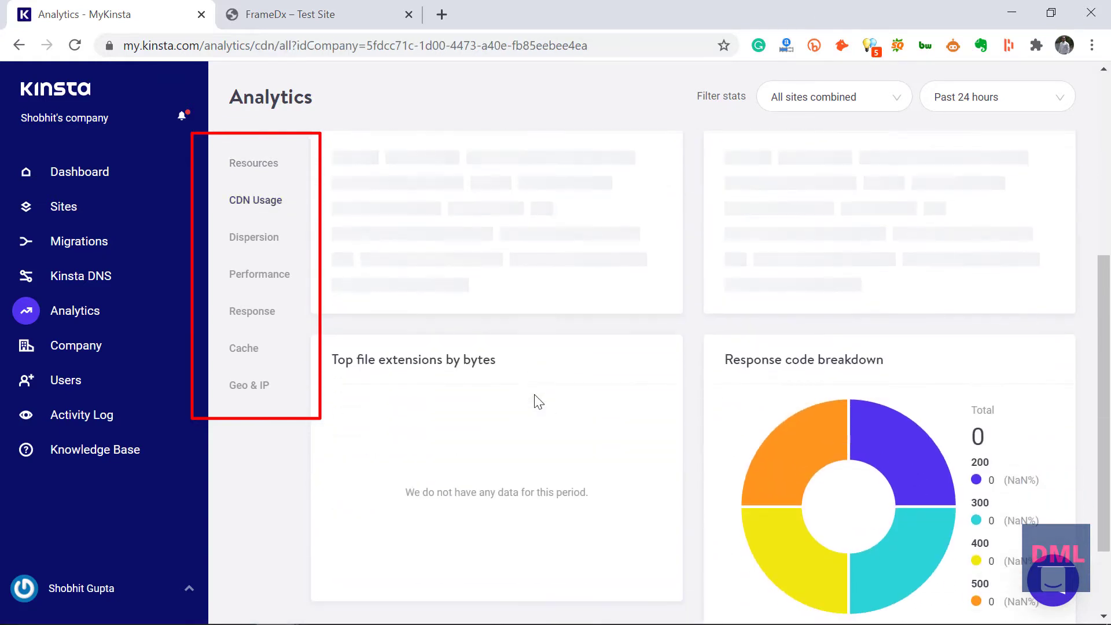
# View the Dispersion, Performance and Response analytics for all sites combined over the past 24 hours
pyautogui.click(258, 242)
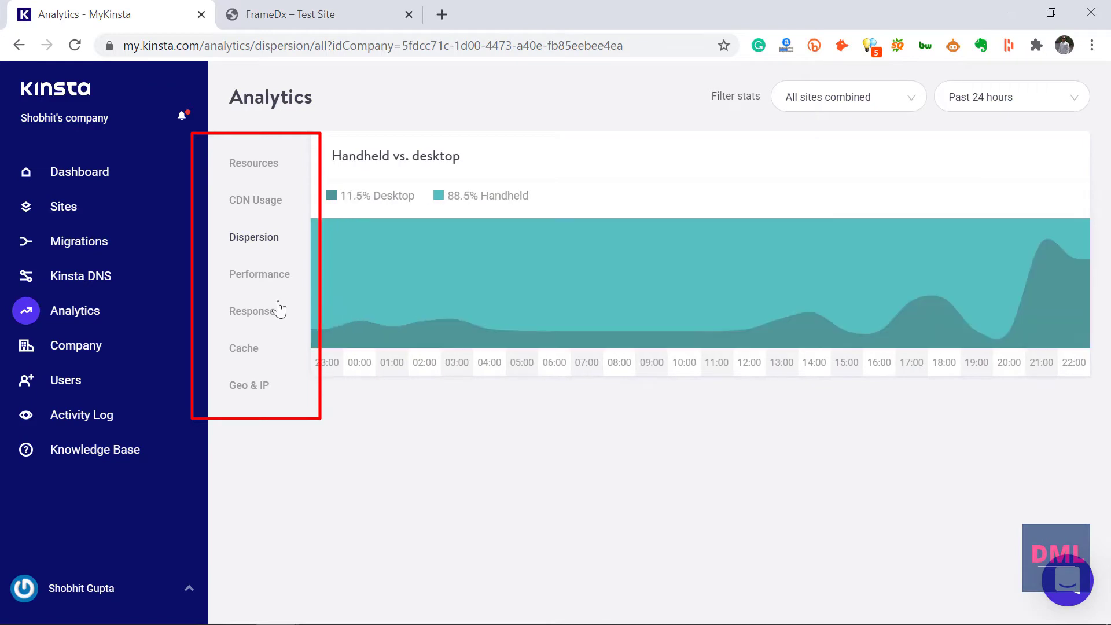
pyautogui.click(251, 278)
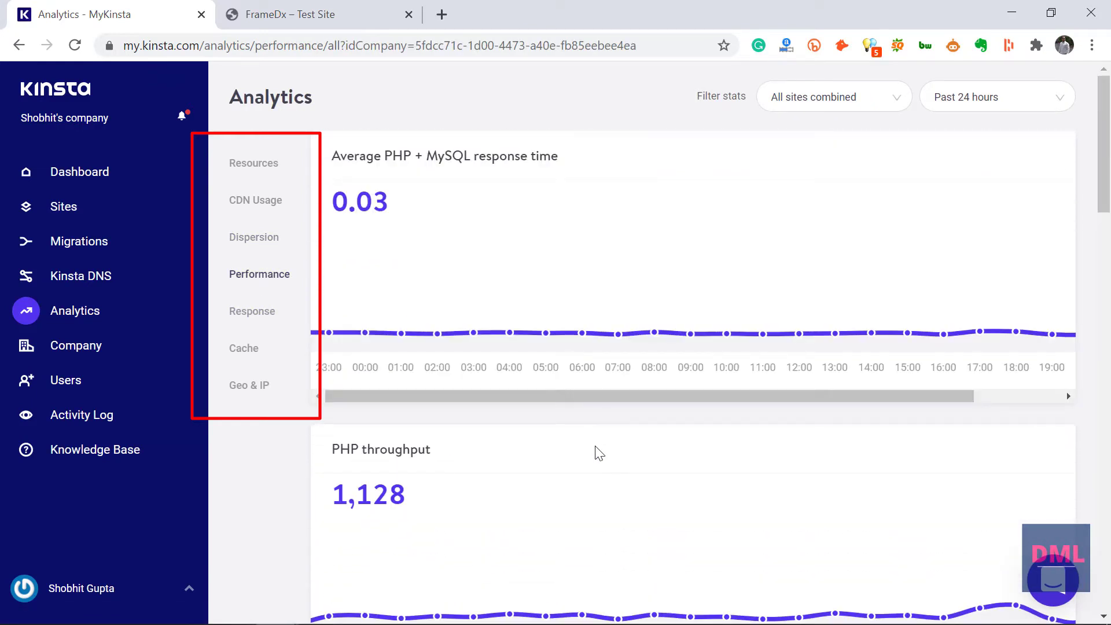
pyautogui.click(264, 311)
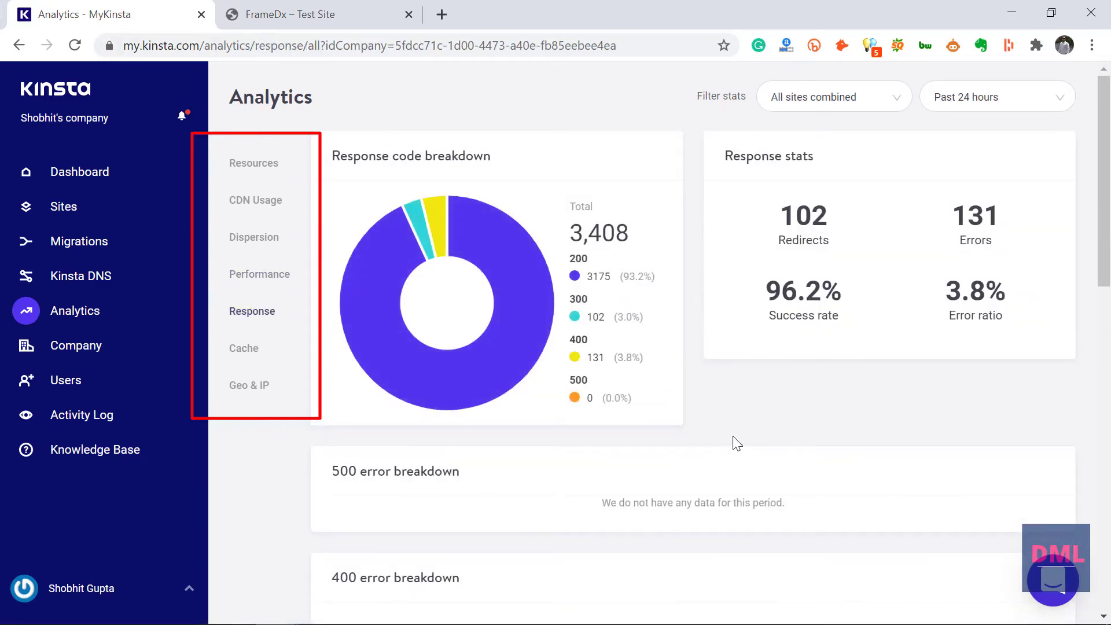
pyautogui.scroll(-1, 737, 443)
pyautogui.scroll(1, 737, 444)
# View the Cache analytics and look through the top countries and cities in the Geo & IP analytics
pyautogui.click(234, 350)
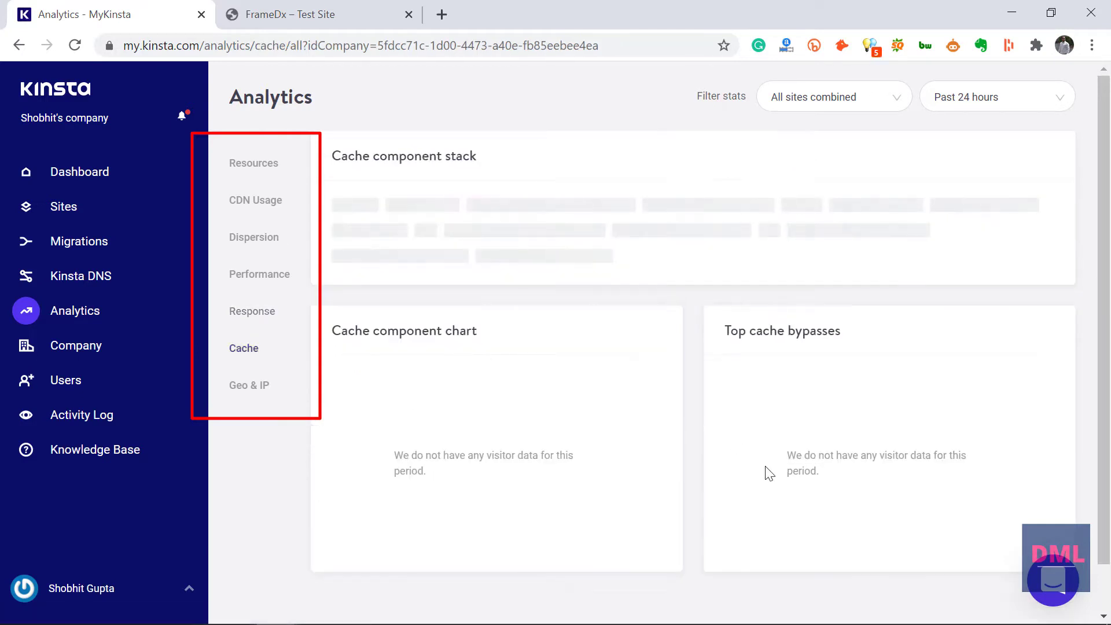
pyautogui.click(275, 393)
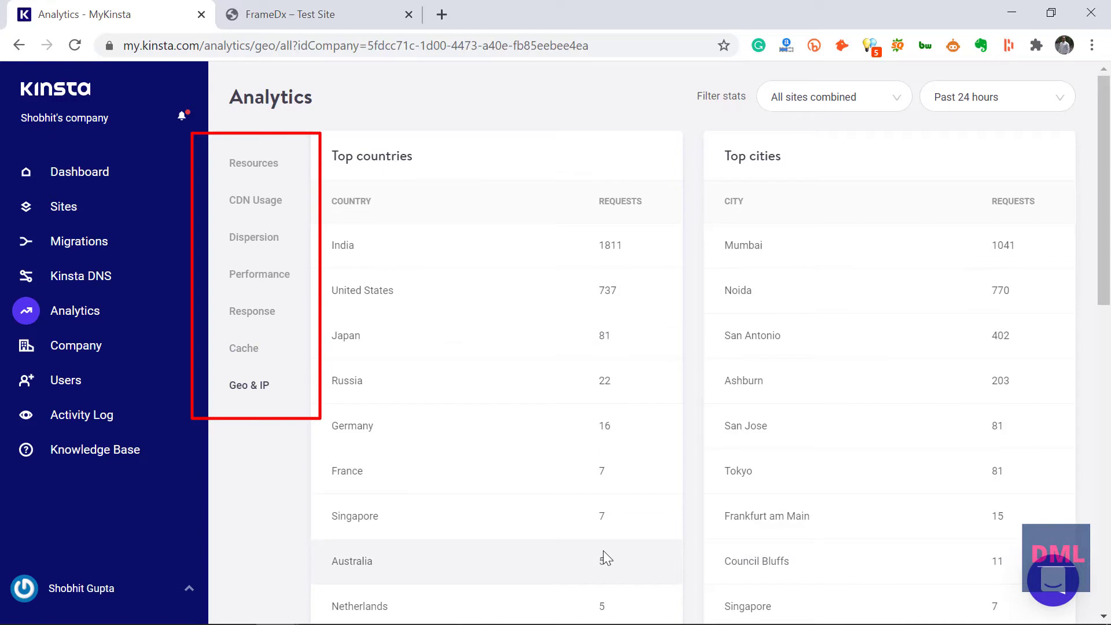
pyautogui.scroll(-3, 603, 550)
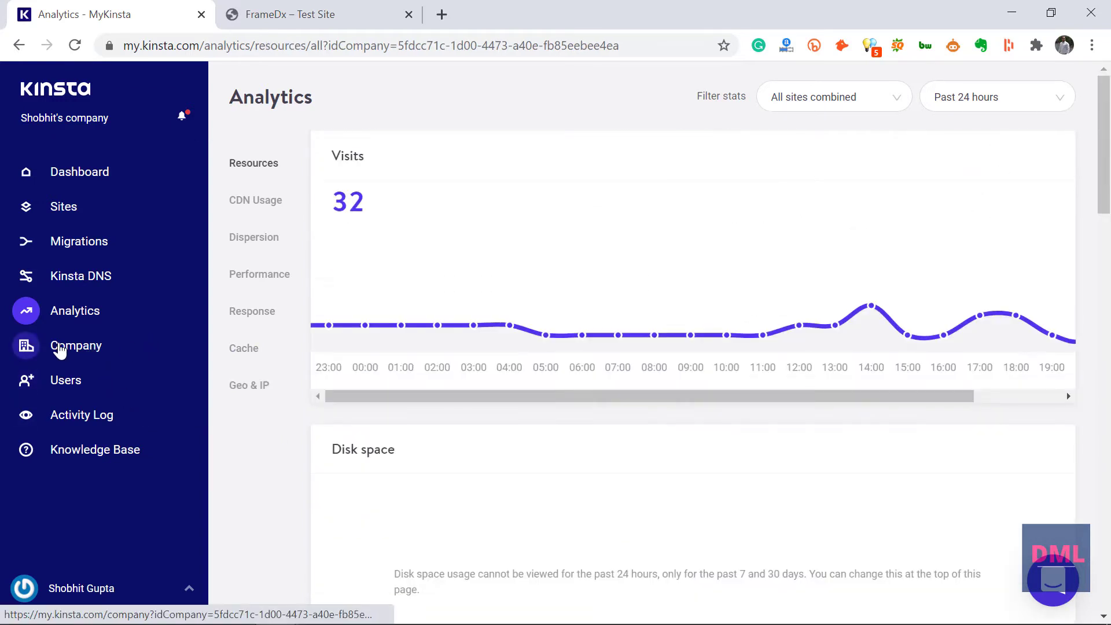
# View the company's hosting plan and add-ons, and open the Users page
pyautogui.click(61, 347)
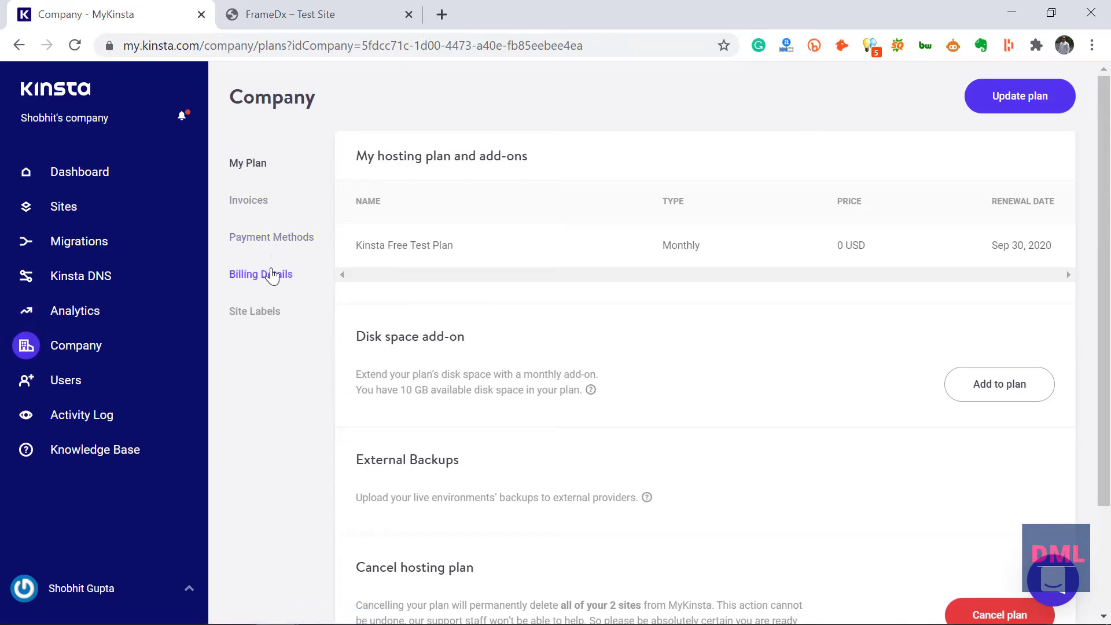
pyautogui.click(87, 384)
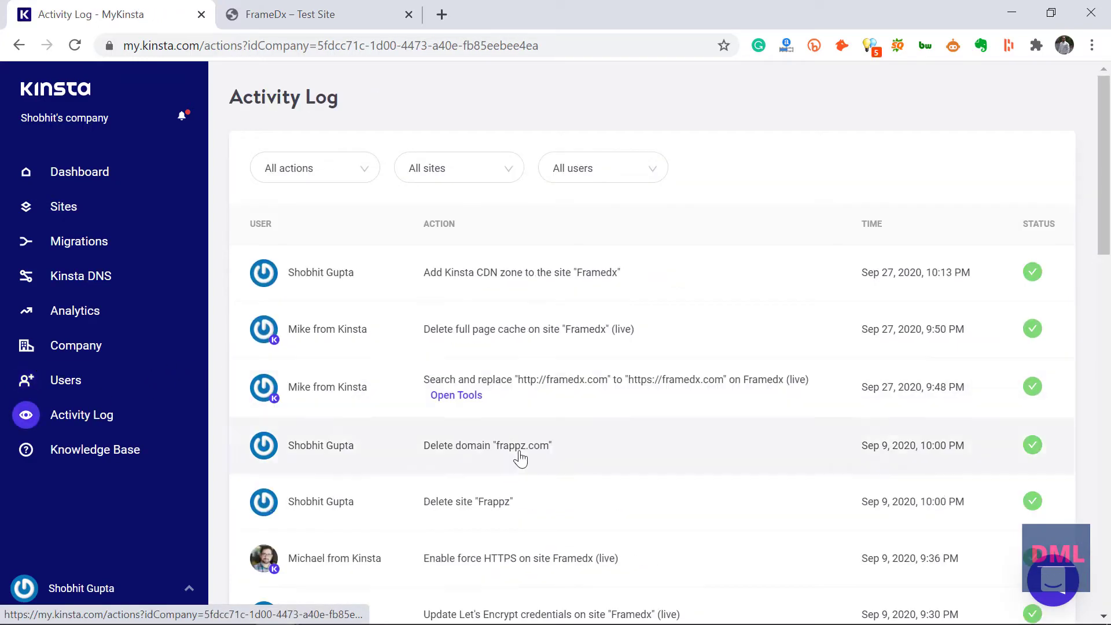
# Look through the Activity Log entries and the Knowledge Base topics, and return to the Dashboard overview
pyautogui.scroll(-9, 529, 508)
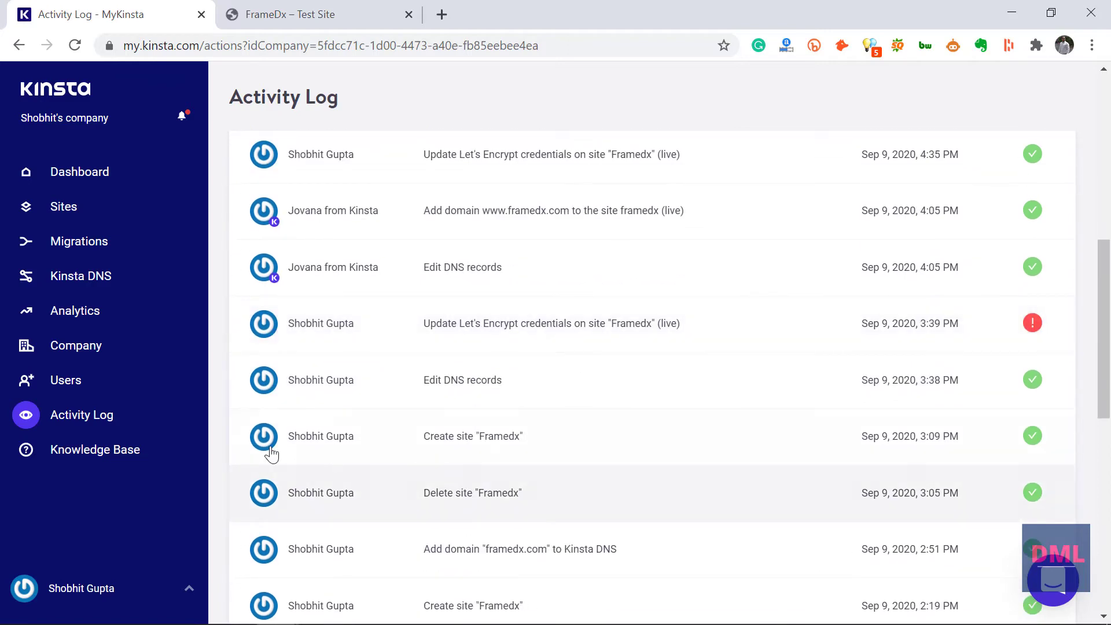
pyautogui.click(112, 450)
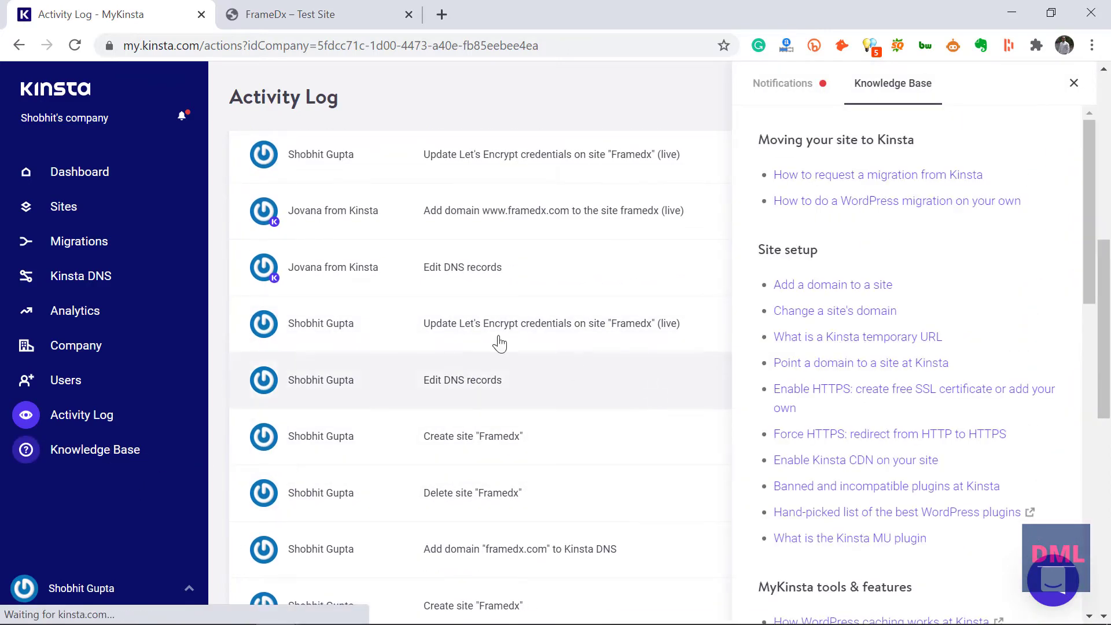
pyautogui.click(93, 175)
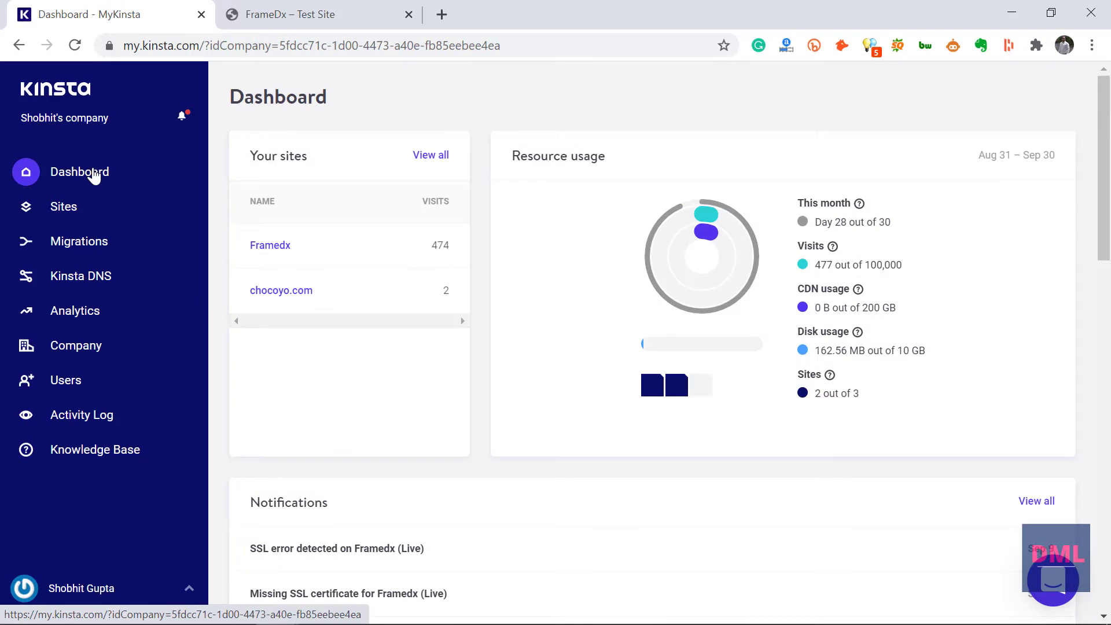